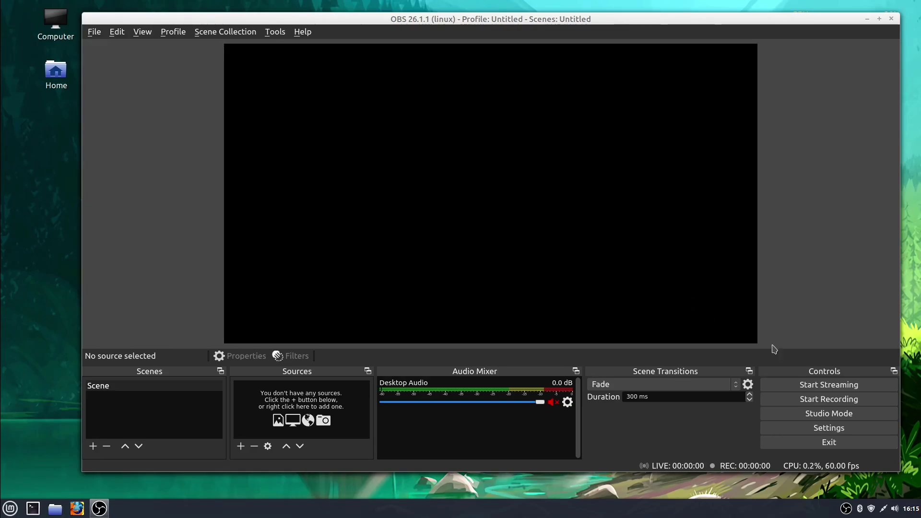
# Step: Open OBS Settings to the Output page showing Simple mode streaming and recording options
pyautogui.click(827, 428)
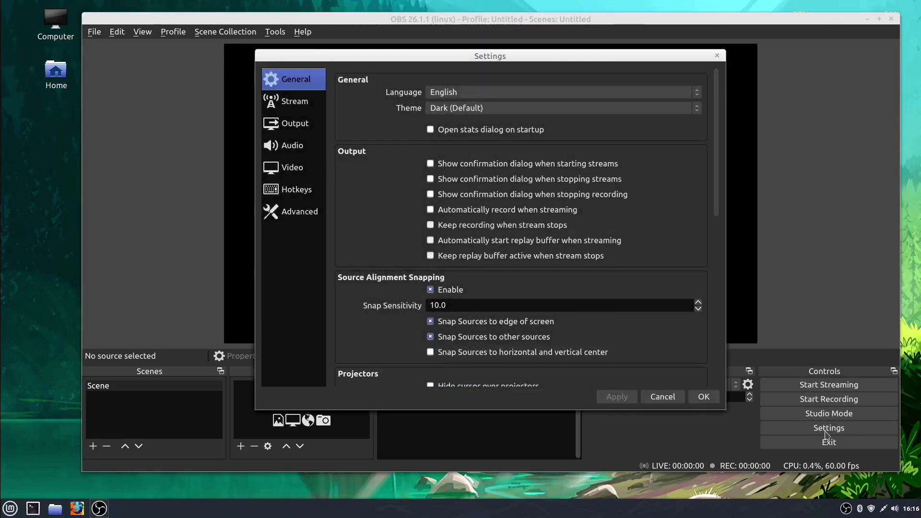
pyautogui.click(301, 129)
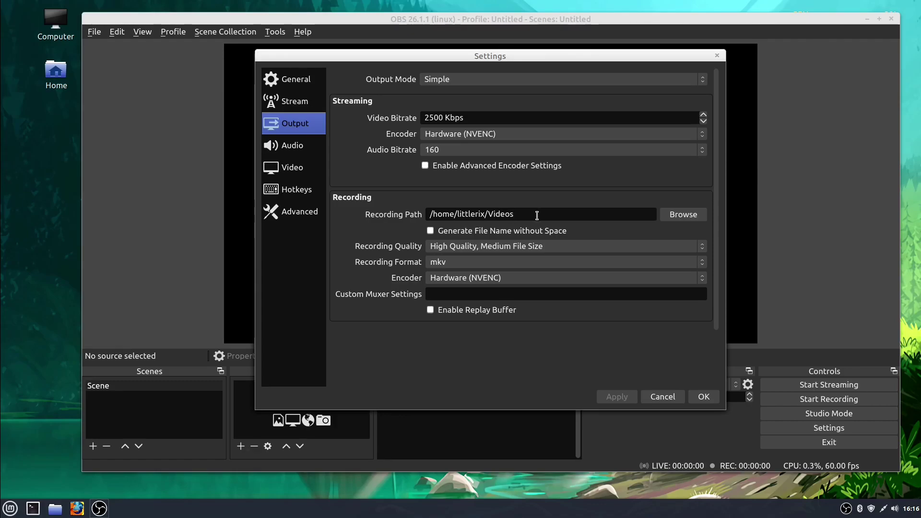
# Step: Create a desktop folder named 'OBS Recording' and briefly open it in Nemo
pyautogui.rightClick(51, 131)
pyautogui.click(68, 138)
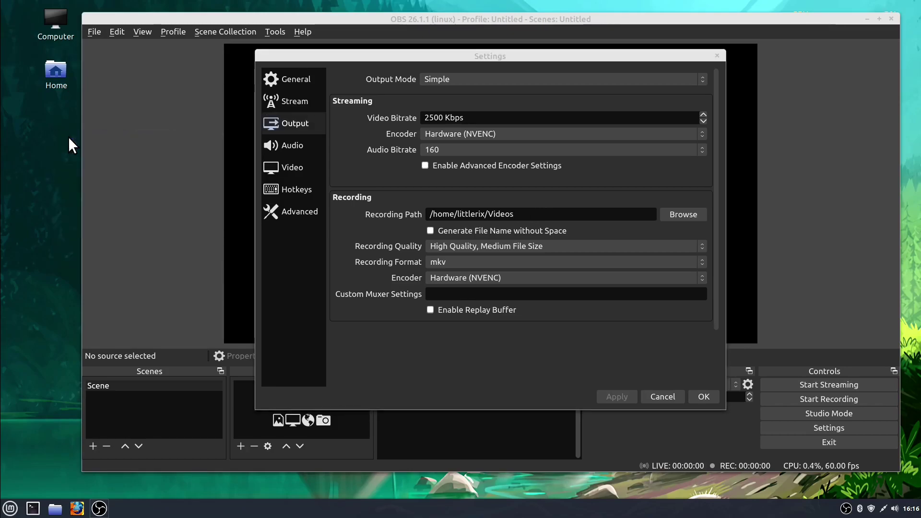
pyautogui.write('O')
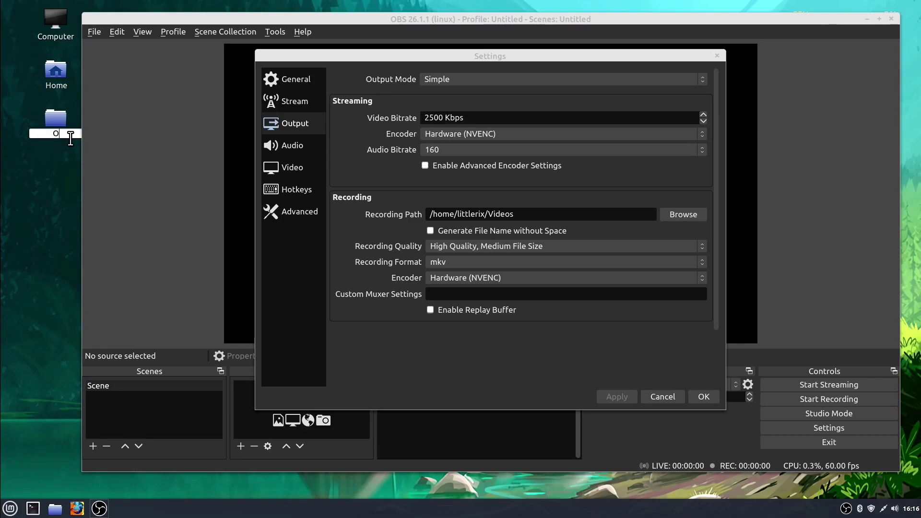
pyautogui.write('BS Recording')
pyautogui.press('Return')
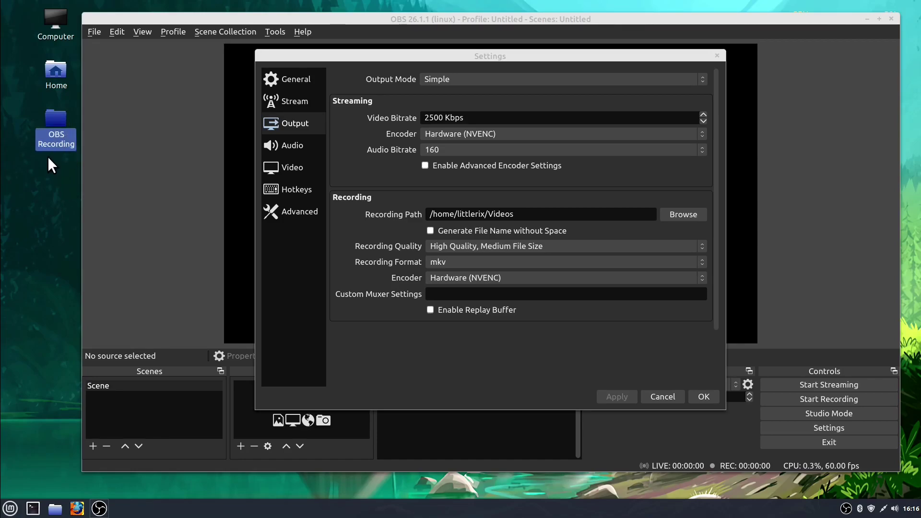
pyautogui.doubleClick(53, 121)
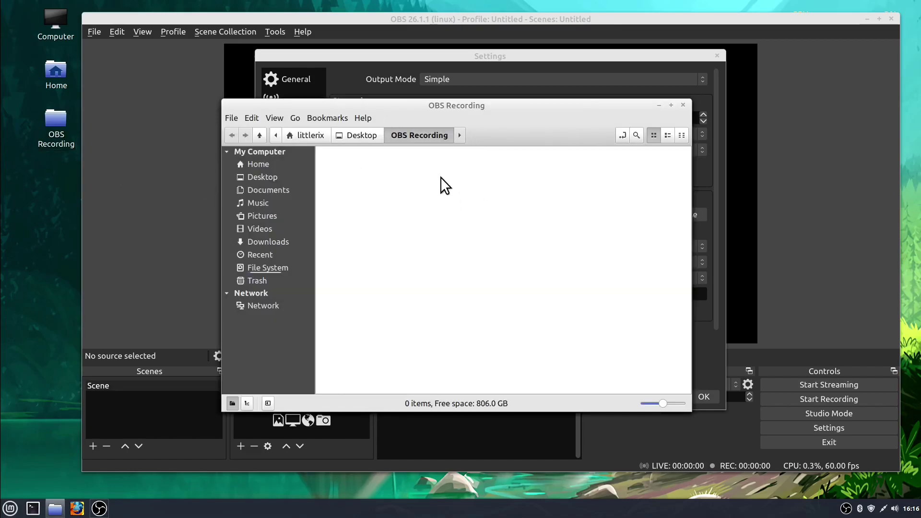
pyautogui.click(684, 105)
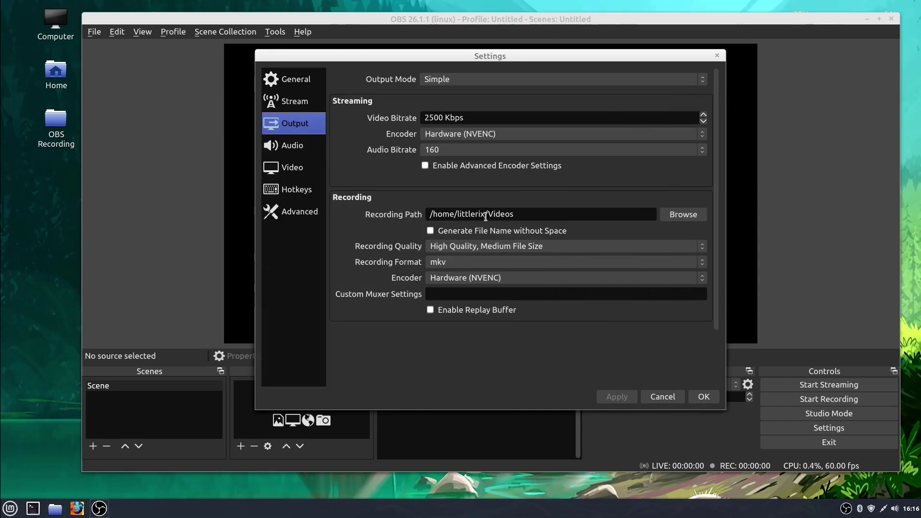
# Step: Set the OBS recording path to the Desktop's 'OBS Recording' folder
pyautogui.click(683, 215)
pyautogui.click(369, 163)
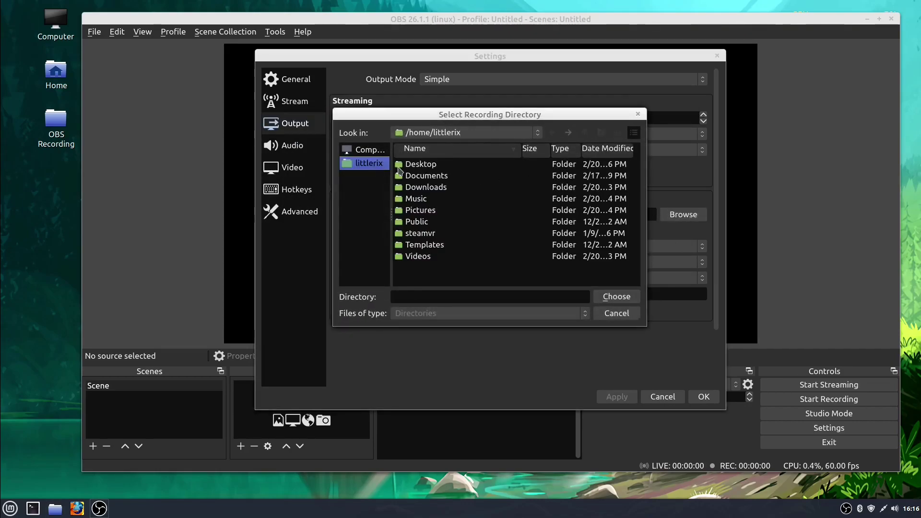
pyautogui.click(418, 165)
pyautogui.doubleClick(418, 165)
pyautogui.click(419, 167)
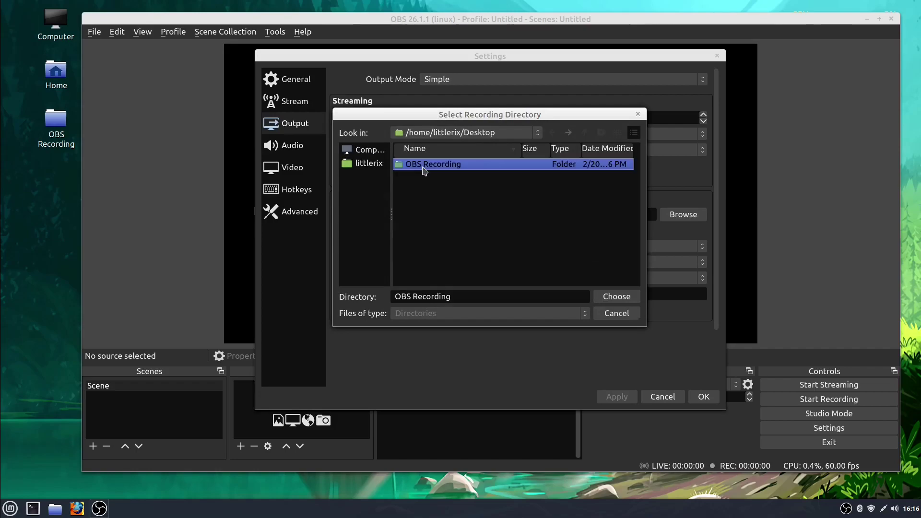
pyautogui.click(615, 297)
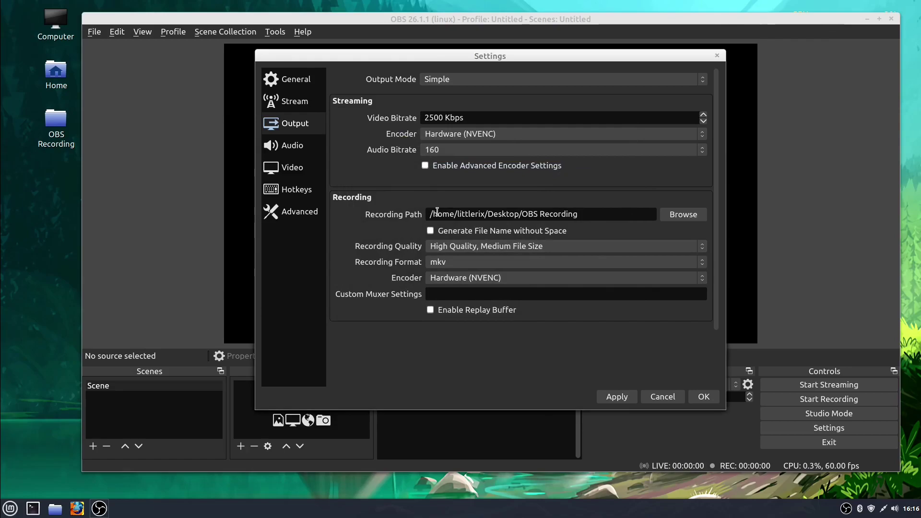
pyautogui.moveTo(437, 212); pyautogui.dragTo(594, 209)
pyautogui.click(596, 211)
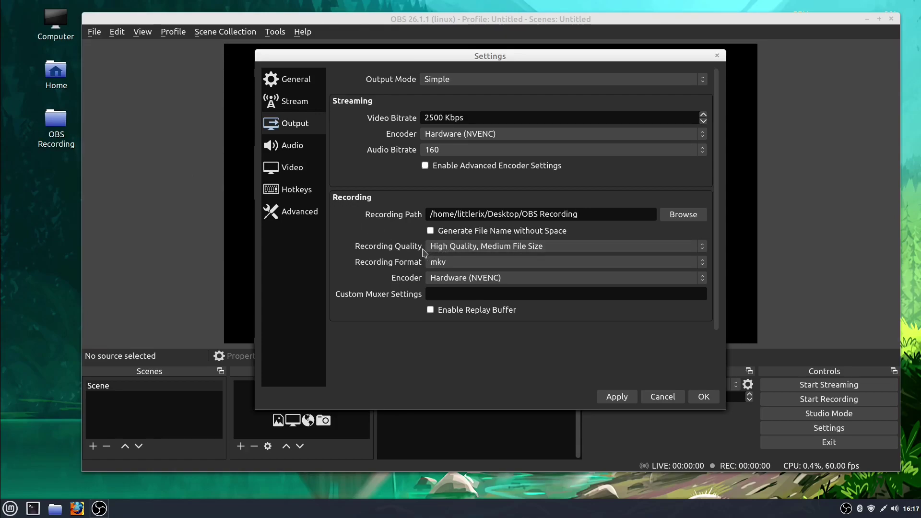
pyautogui.click(488, 251)
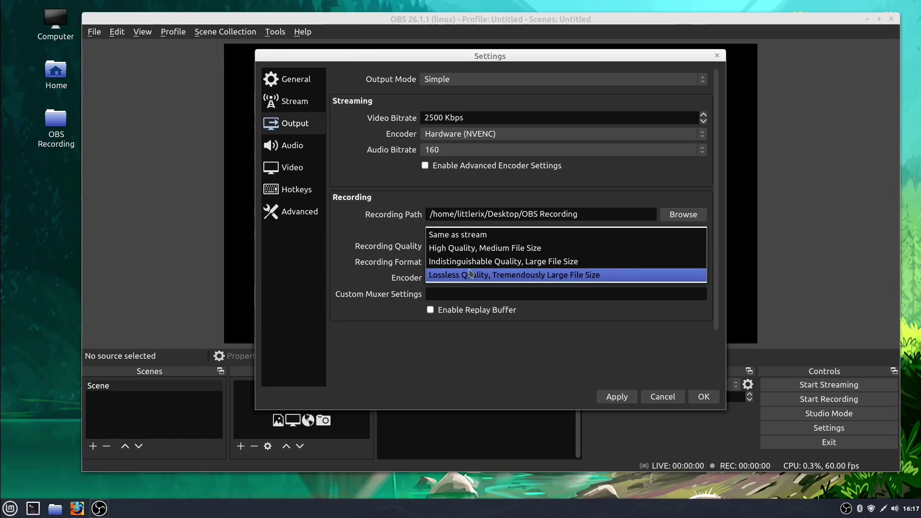
pyautogui.click(458, 254)
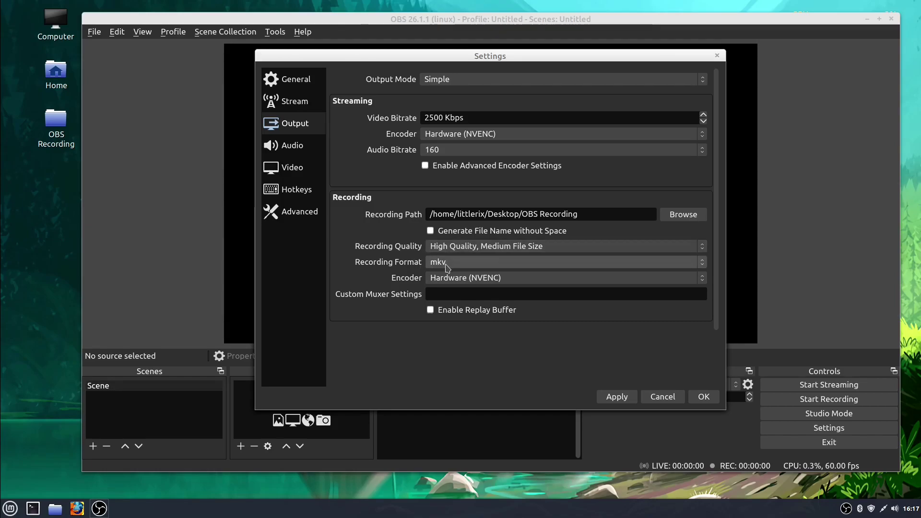
pyautogui.click(447, 268)
pyautogui.click(447, 237)
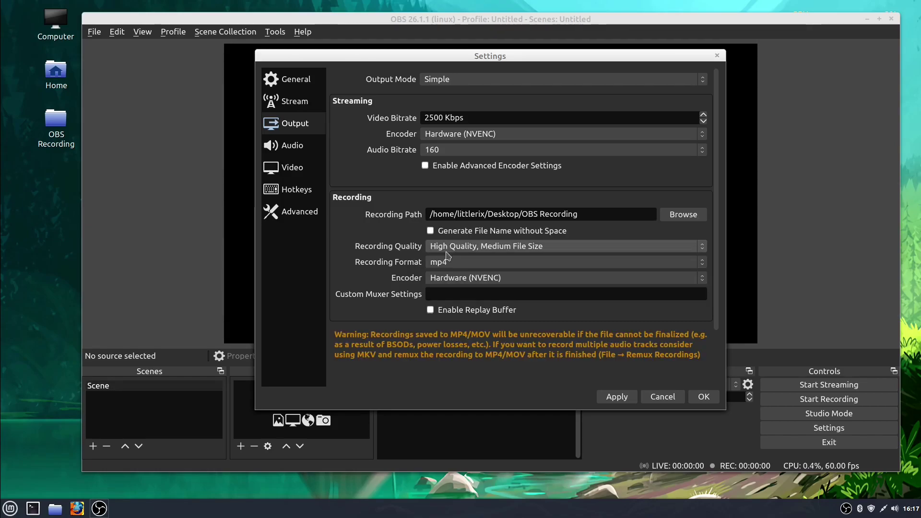
pyautogui.click(449, 267)
pyautogui.click(434, 290)
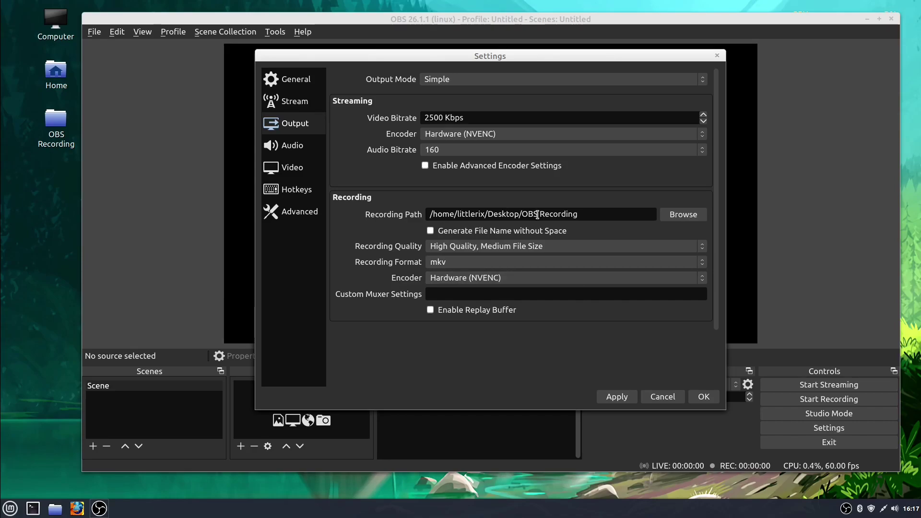
# Step: Apply the output settings and set the Output (Scaled) Resolution to 1920x1080
pyautogui.click(618, 401)
pyautogui.click(296, 174)
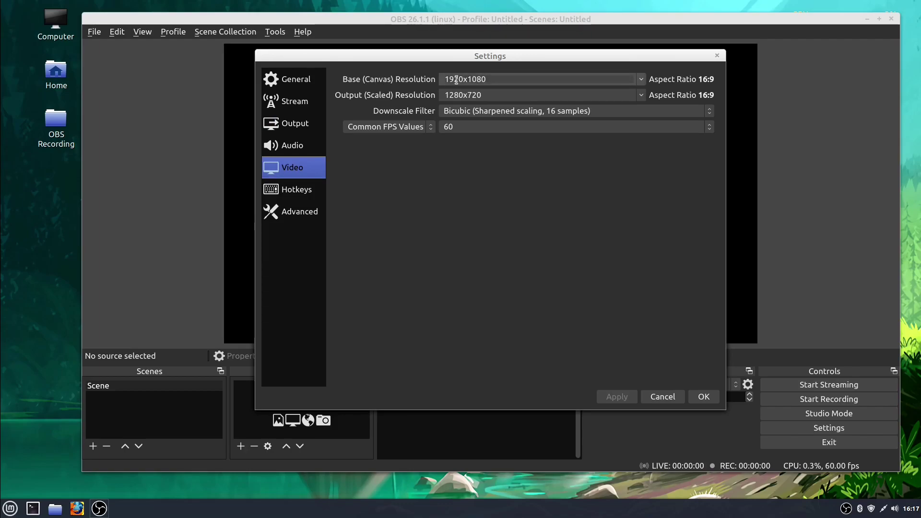
pyautogui.click(474, 95)
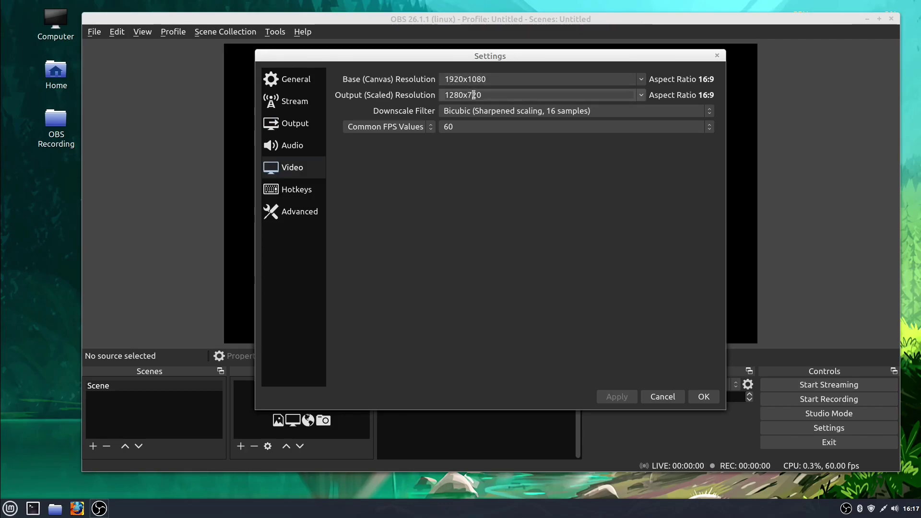
pyautogui.click(641, 95)
pyautogui.click(516, 100)
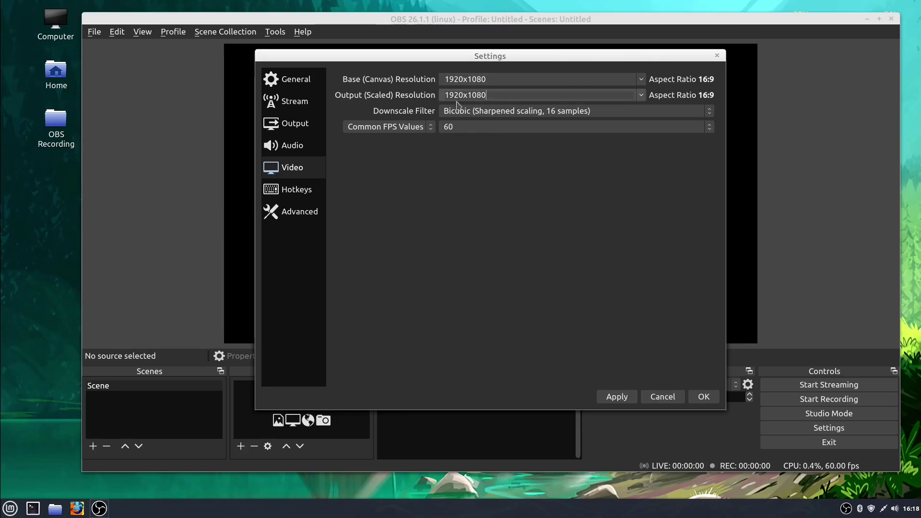
# Step: Keep the frame rate at 60 FPS, then apply and close Settings
pyautogui.click(458, 128)
pyautogui.click(456, 131)
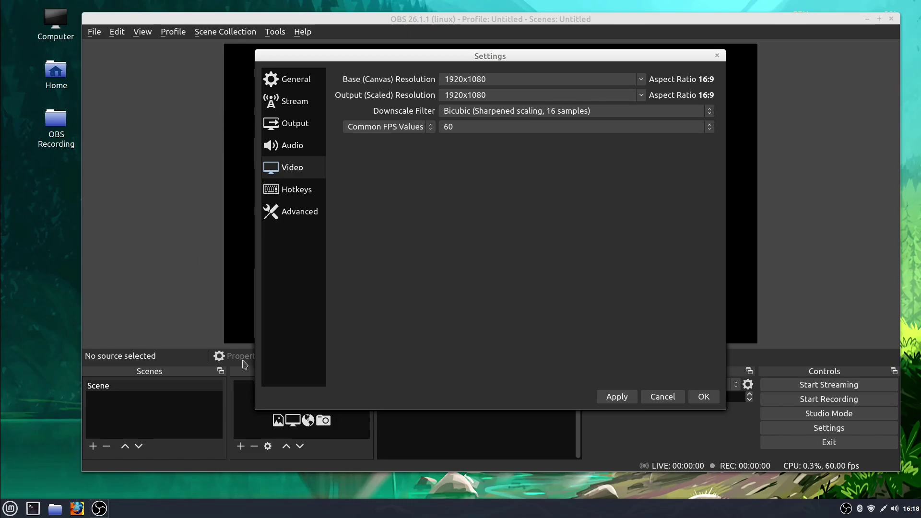
pyautogui.click(616, 403)
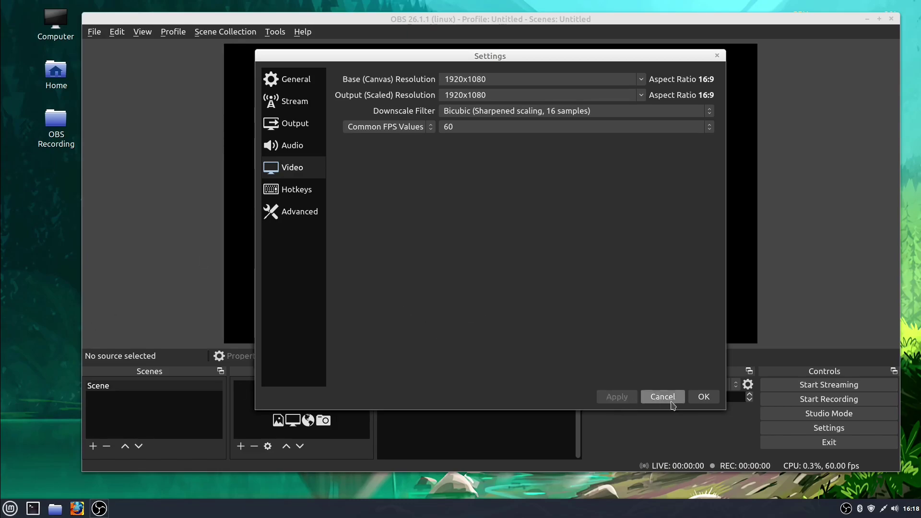
pyautogui.click(705, 402)
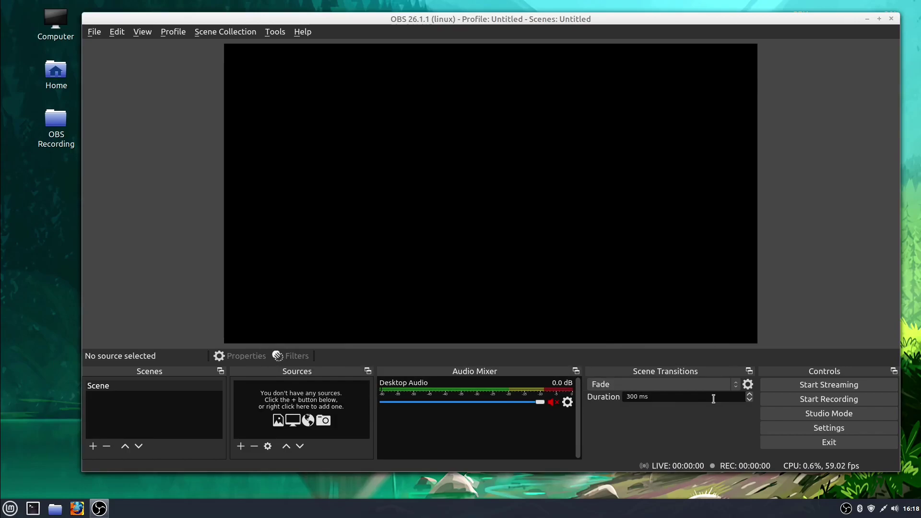
# Step: Add a new Screen Capture (XSHM) source from the Sources list
pyautogui.click(240, 446)
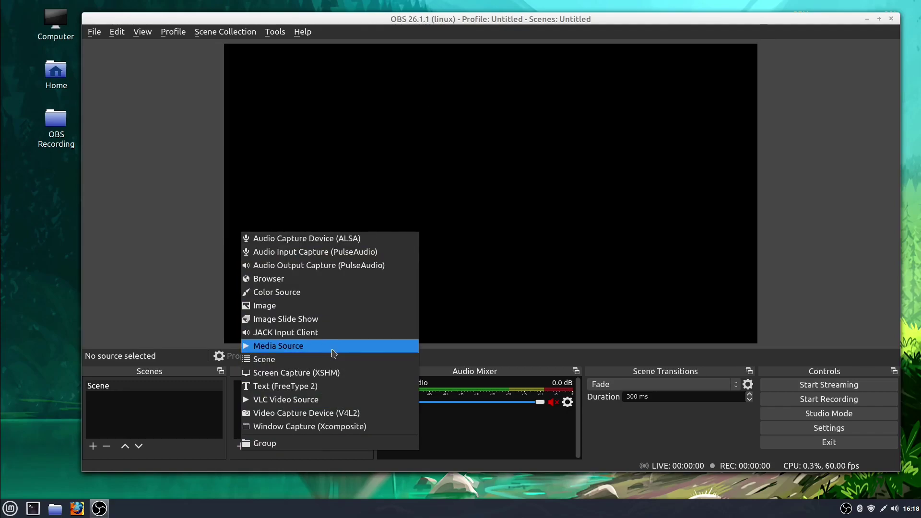
pyautogui.click(299, 373)
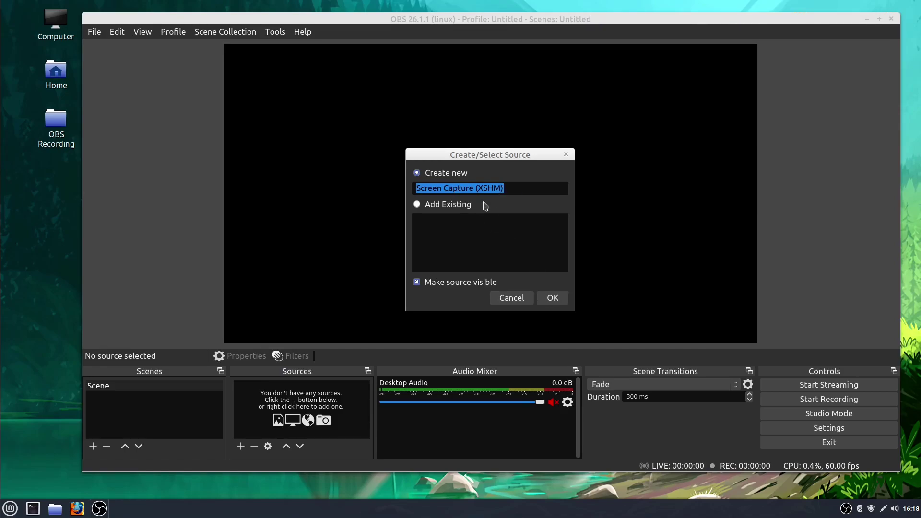
# Step: Create the Screen Capture (XSHM) source capturing screen HDMI-0 with the cursor included
pyautogui.click(552, 298)
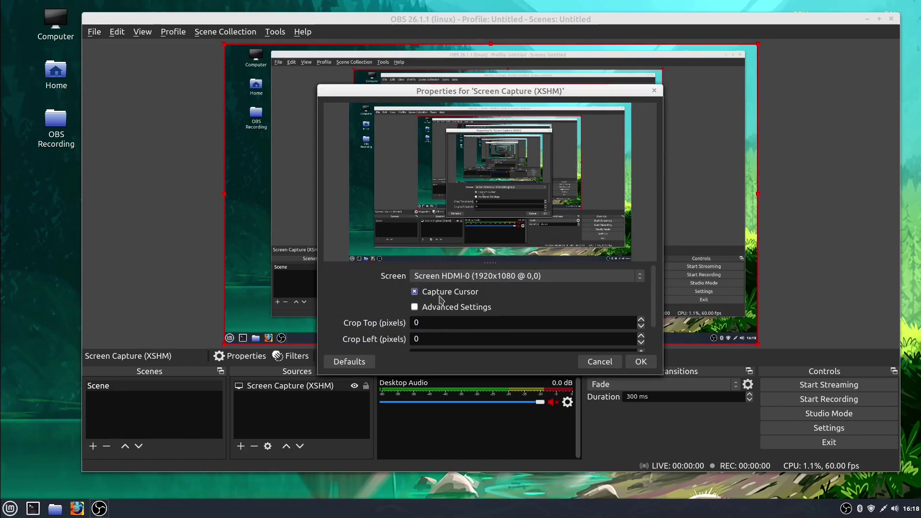
pyautogui.click(415, 293)
pyautogui.click(643, 278)
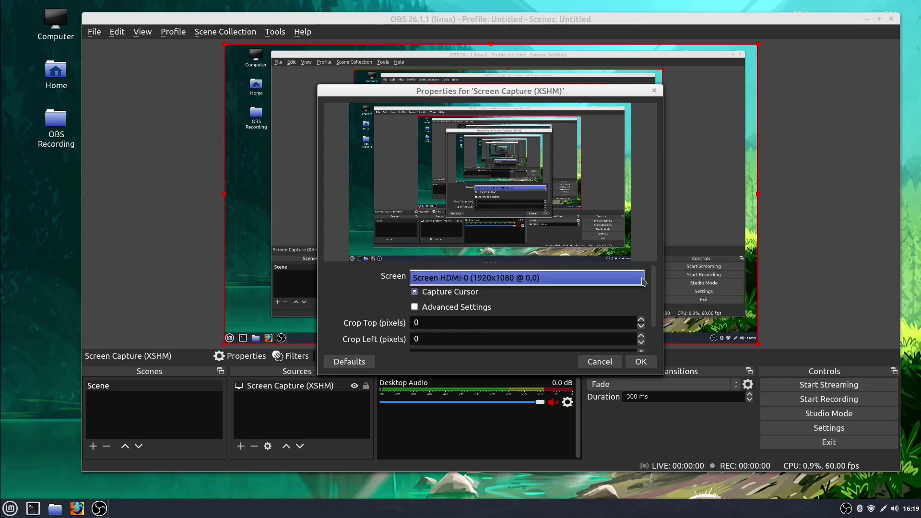
pyautogui.click(531, 295)
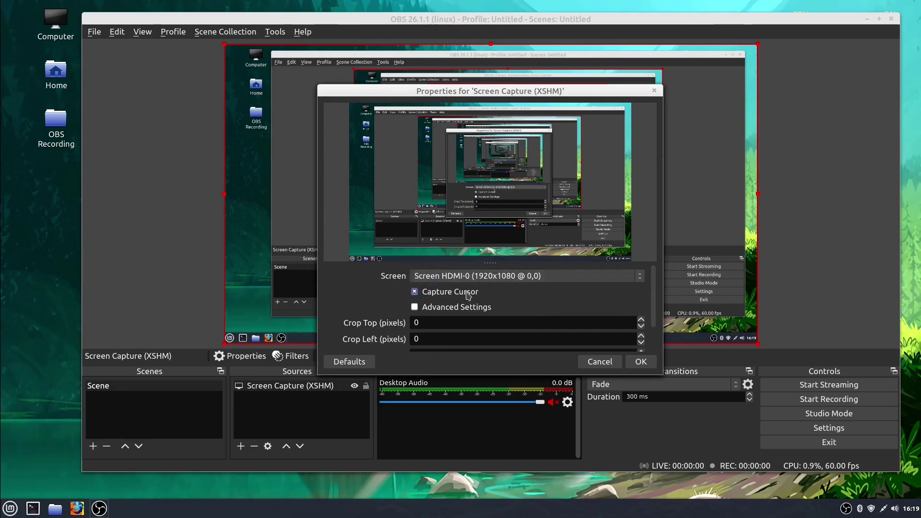
pyautogui.click(641, 362)
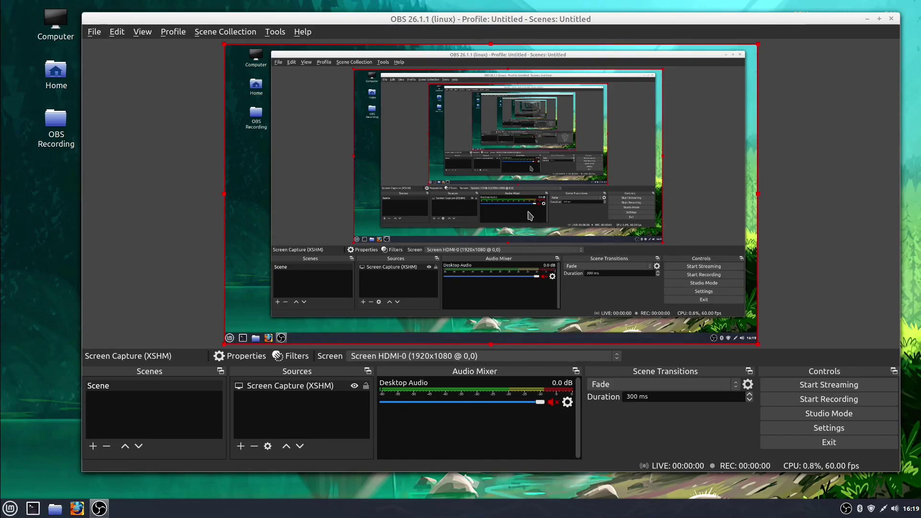
# Step: Start a desktop recording, then minimise OBS and browse the Mint menu
pyautogui.click(831, 407)
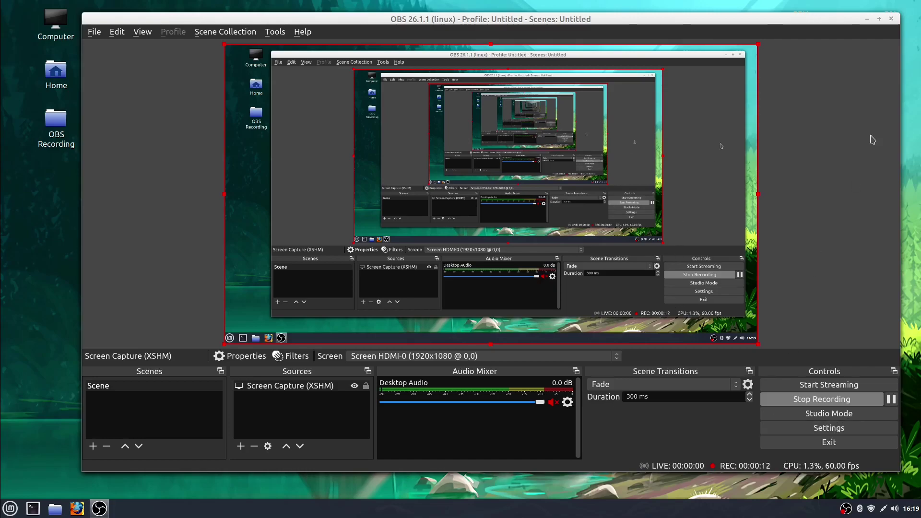
pyautogui.click(866, 19)
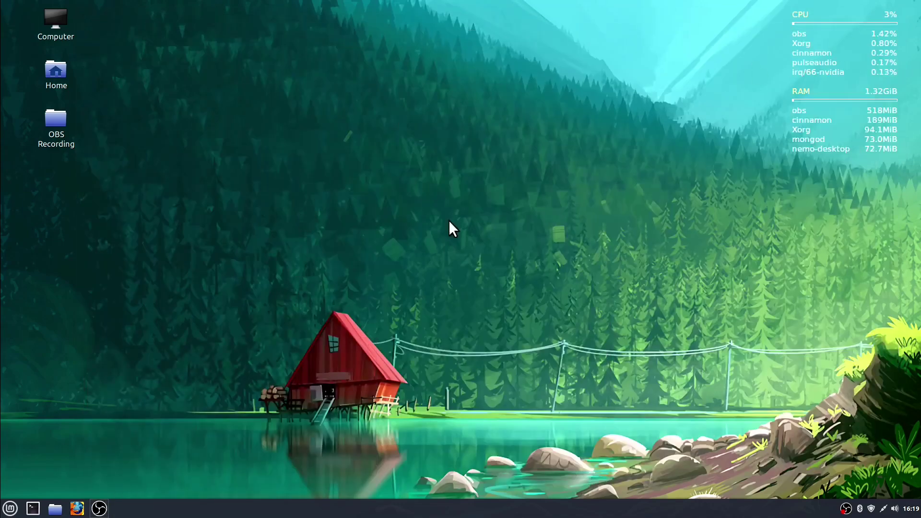
pyautogui.click(10, 507)
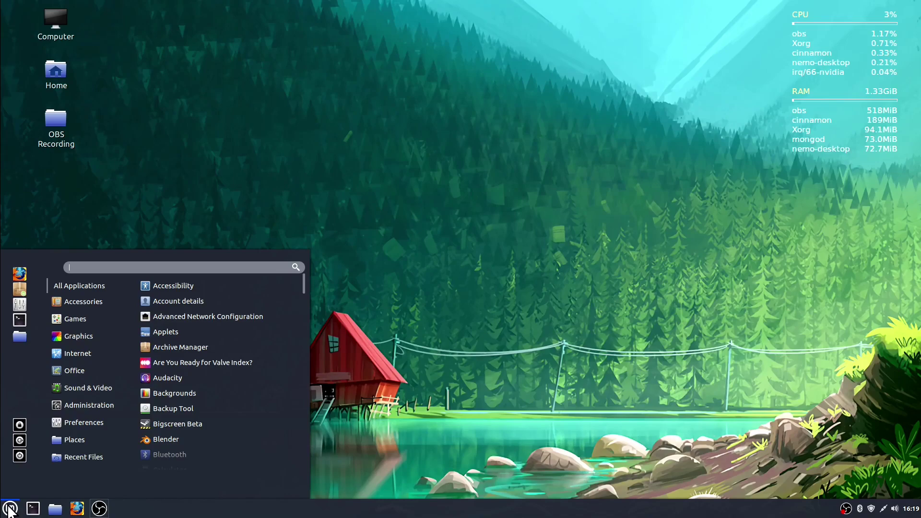
pyautogui.moveTo(79, 321)
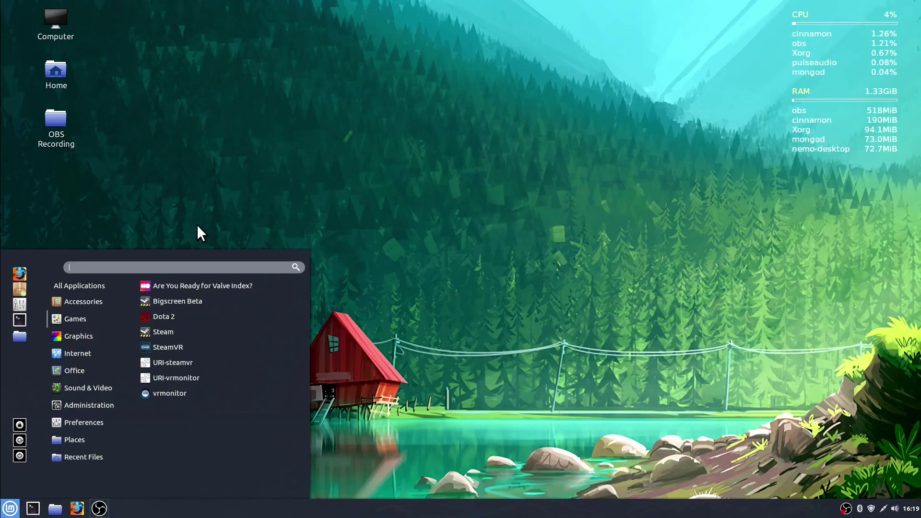
pyautogui.click(191, 204)
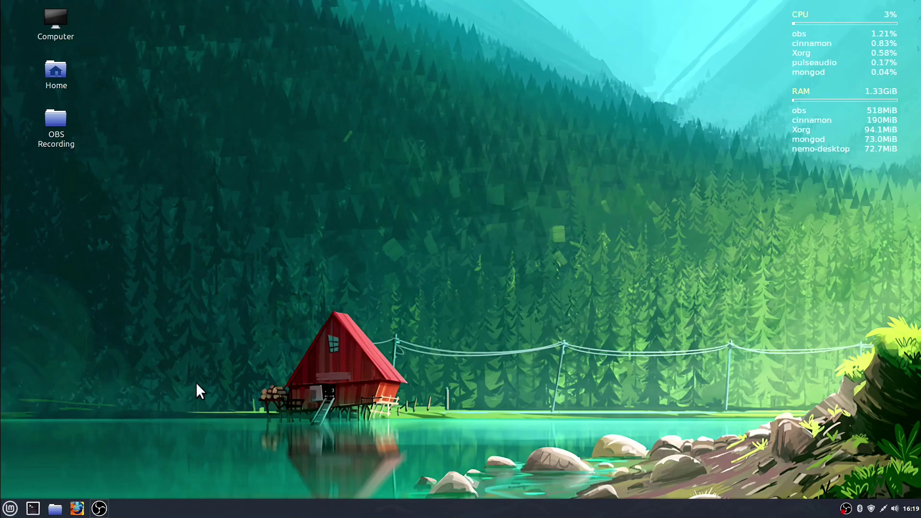
# Step: Stop the recording from the OBS window and minimise it again
pyautogui.click(100, 509)
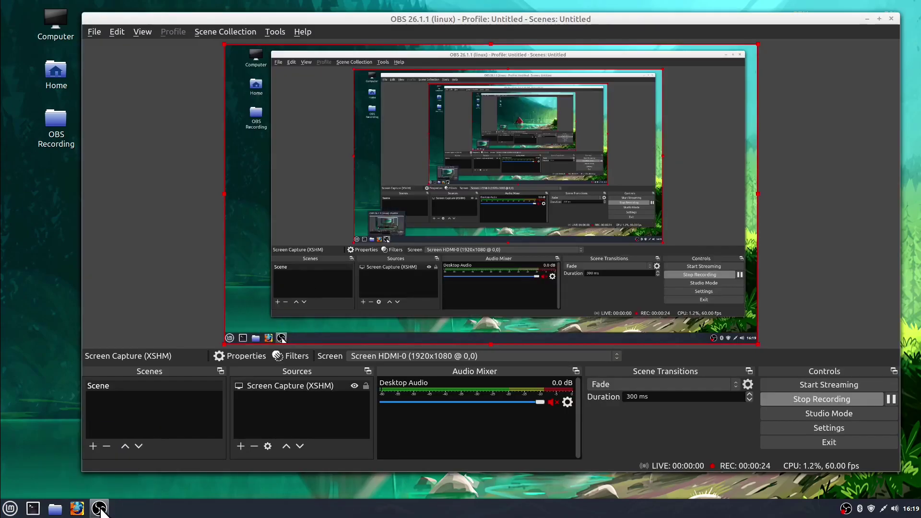
pyautogui.click(799, 401)
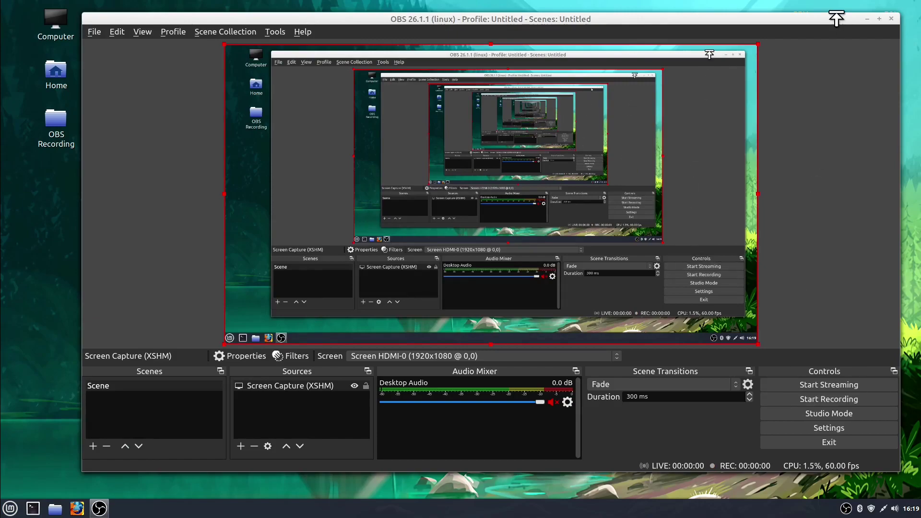
pyautogui.click(867, 19)
pyautogui.doubleClick(43, 148)
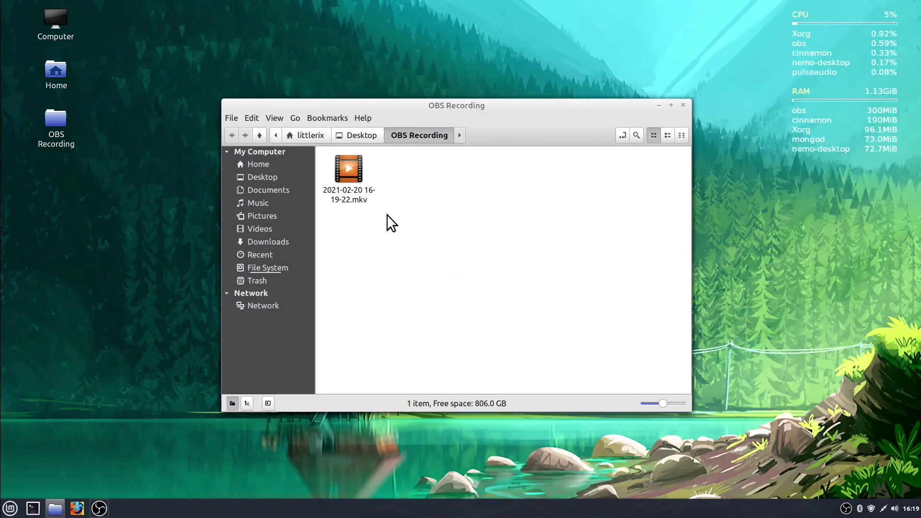
pyautogui.click(357, 202)
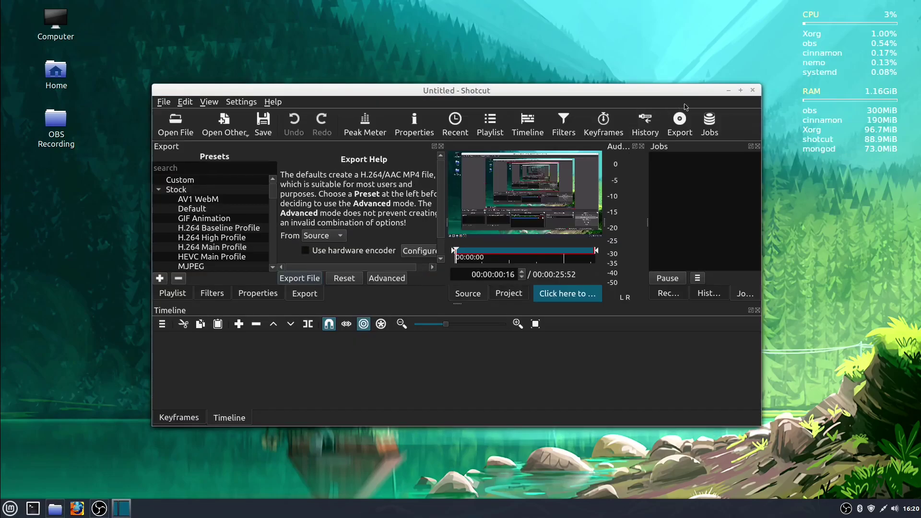
pyautogui.click(753, 90)
pyautogui.click(415, 233)
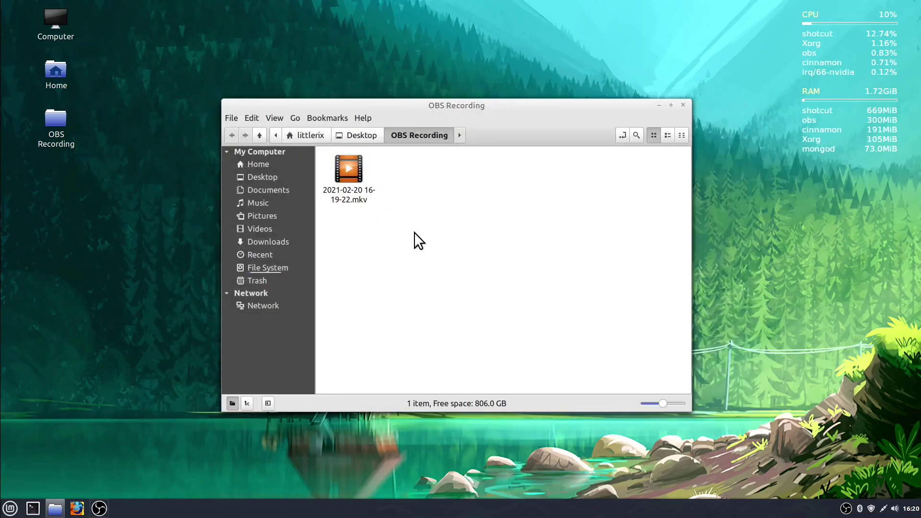
pyautogui.rightClick(352, 202)
pyautogui.click(385, 353)
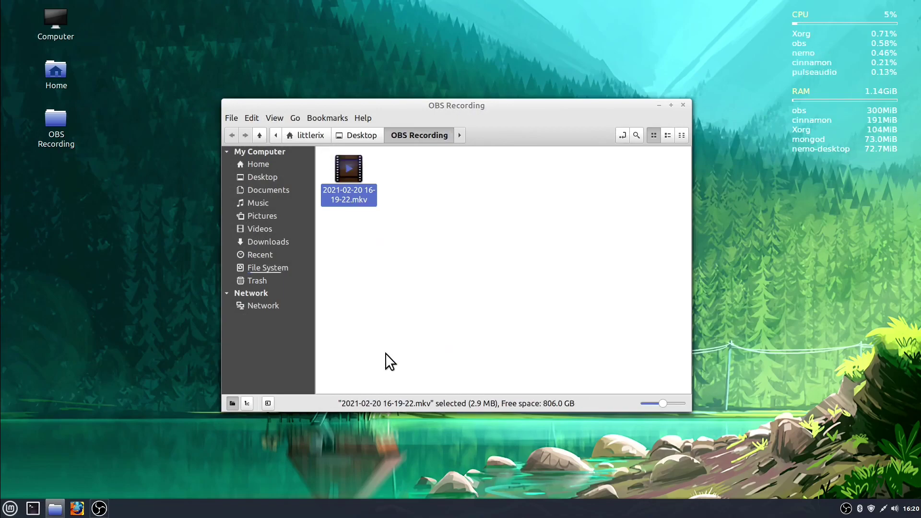
# Step: Set VLC media player as the default application for the MKV recording
pyautogui.click(478, 129)
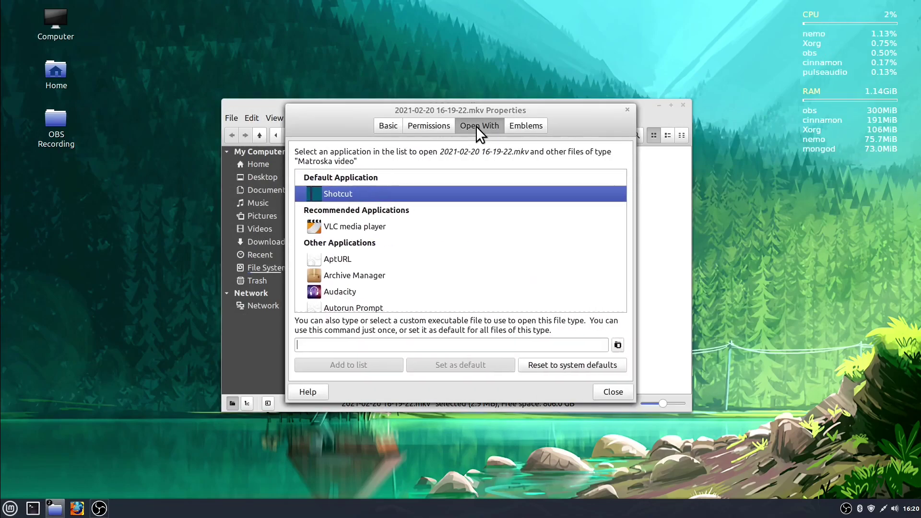
pyautogui.click(367, 228)
pyautogui.click(436, 363)
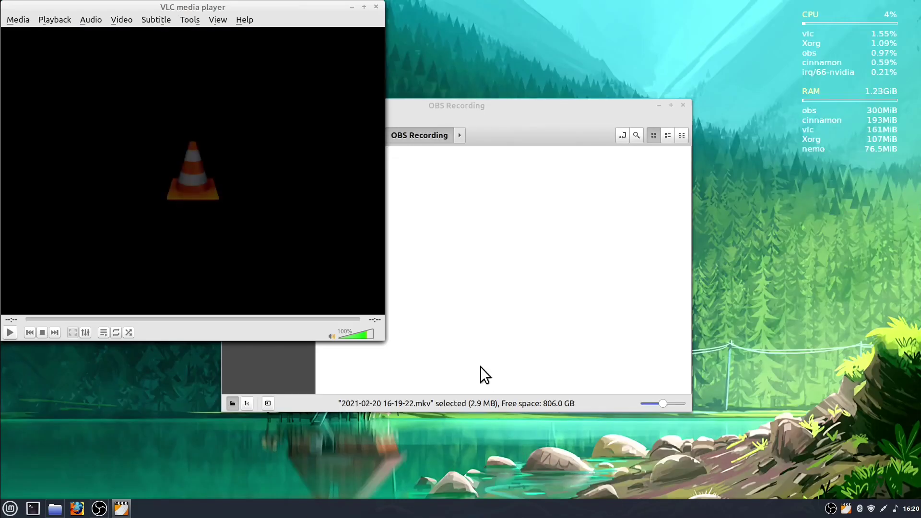
# Step: Close VLC, start a new OBS recording, and minimise OBS
pyautogui.click(375, 7)
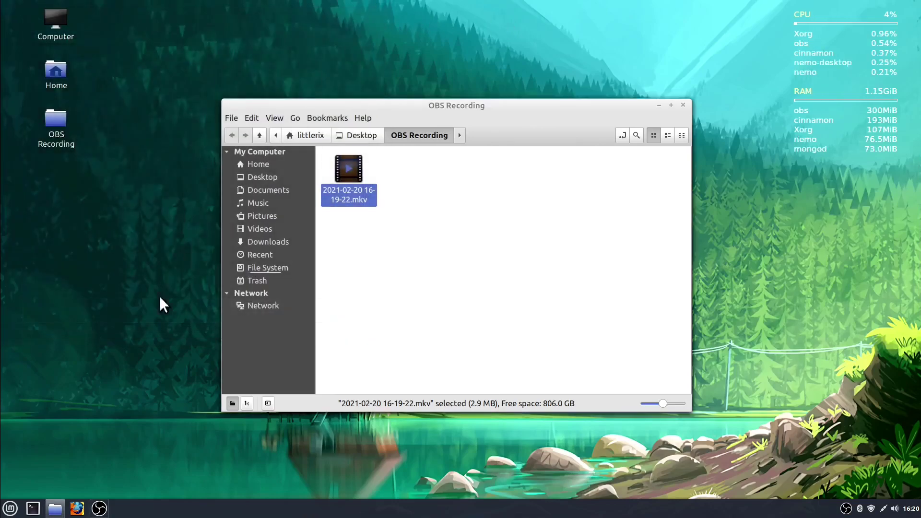
pyautogui.click(99, 508)
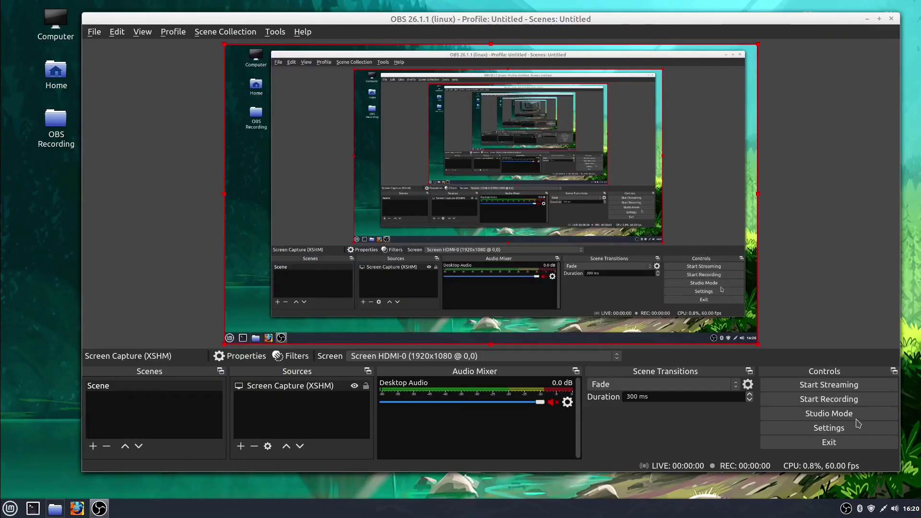
pyautogui.click(829, 399)
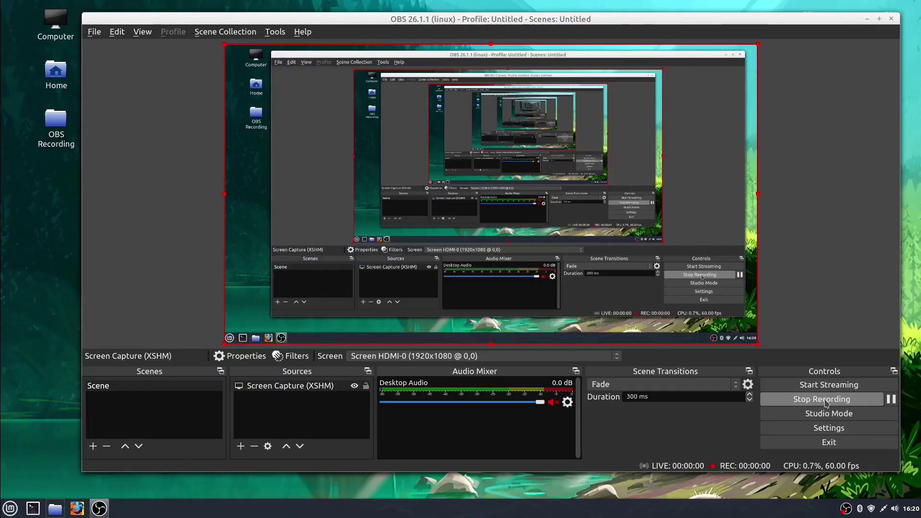
pyautogui.click(867, 19)
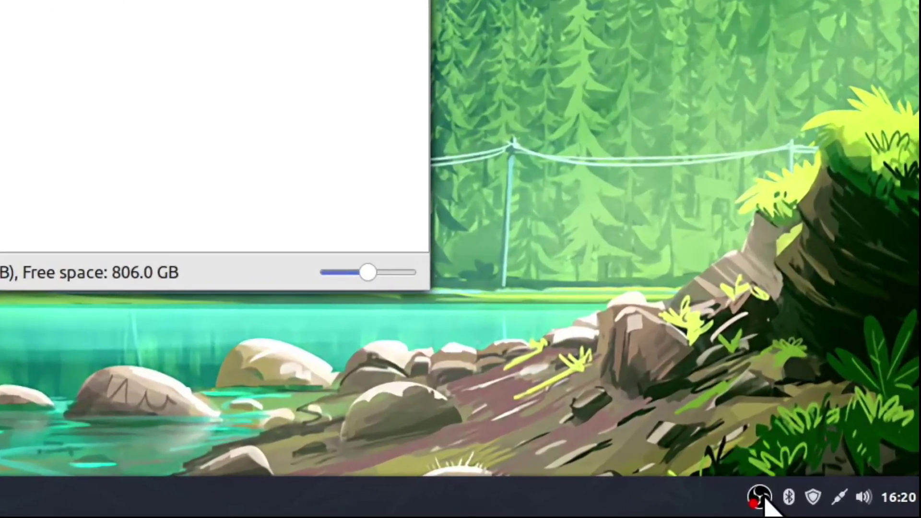
# Step: Stop the recording and start another one from the OBS tray icon menu
pyautogui.rightClick(762, 501)
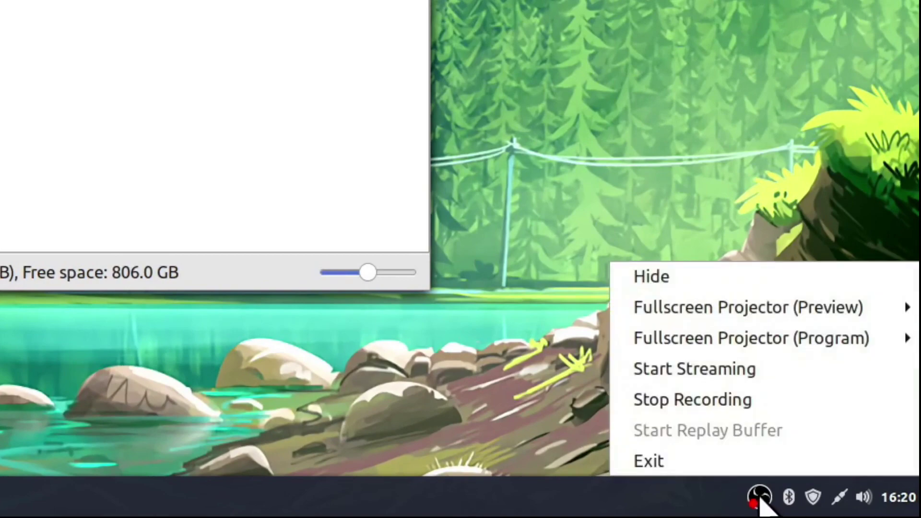
pyautogui.click(685, 403)
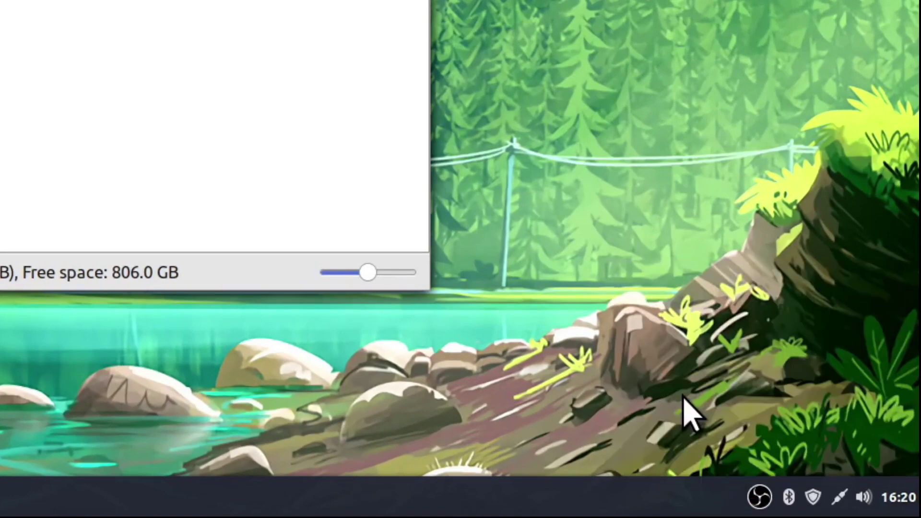
pyautogui.rightClick(759, 497)
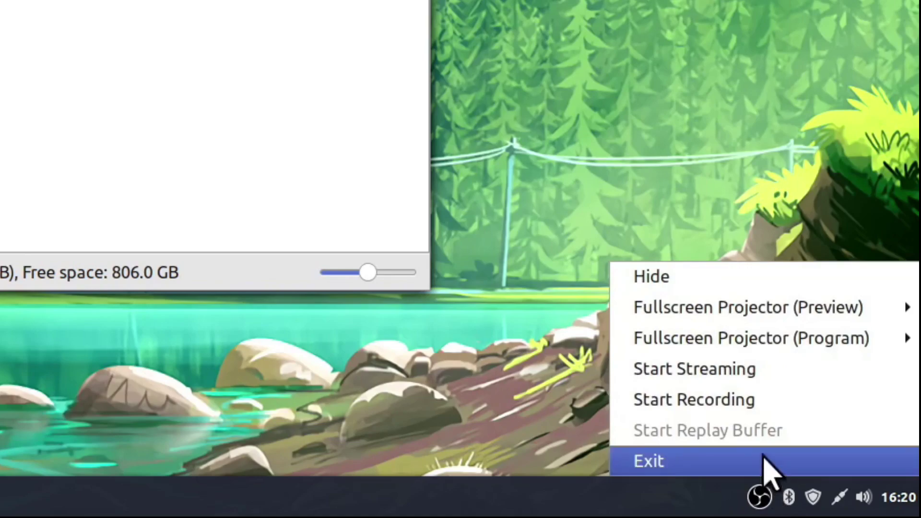
pyautogui.click(734, 403)
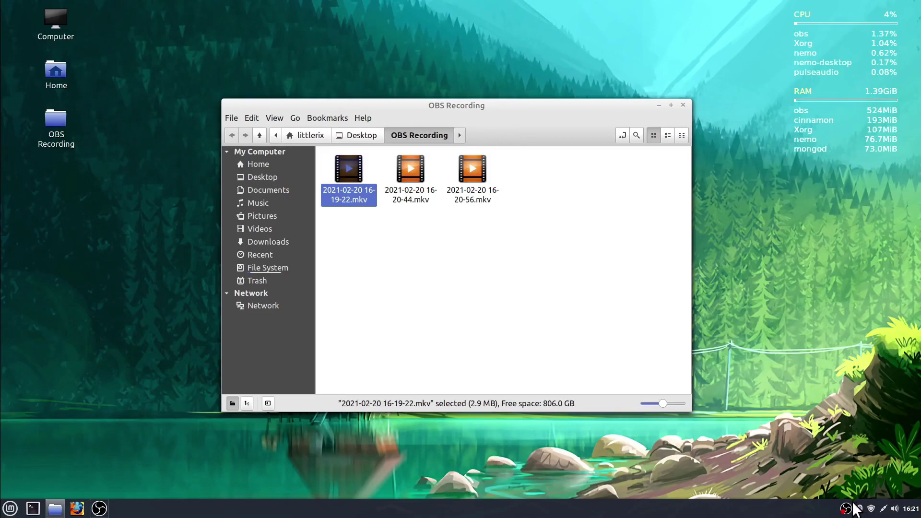
# Step: From the OBS tray menu, stop the current recording, then record and stop one more short clip
pyautogui.rightClick(847, 508)
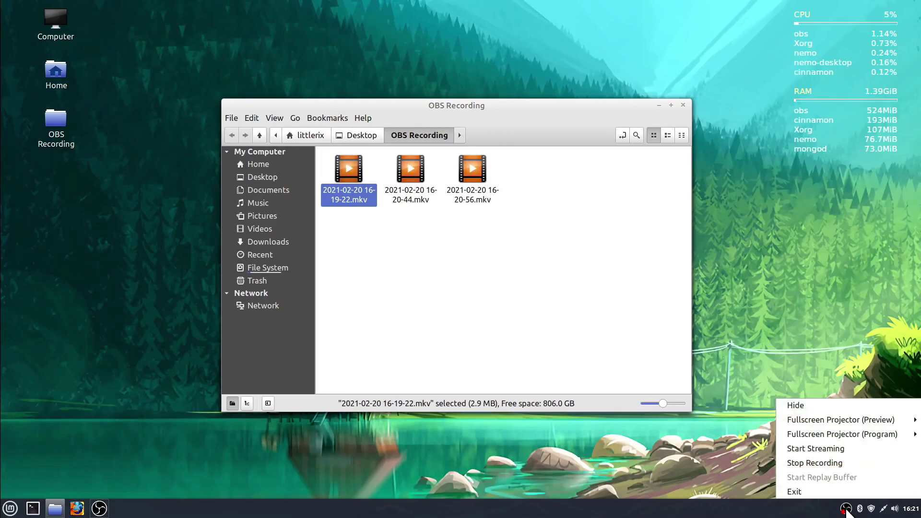
pyautogui.click(834, 463)
pyautogui.rightClick(845, 508)
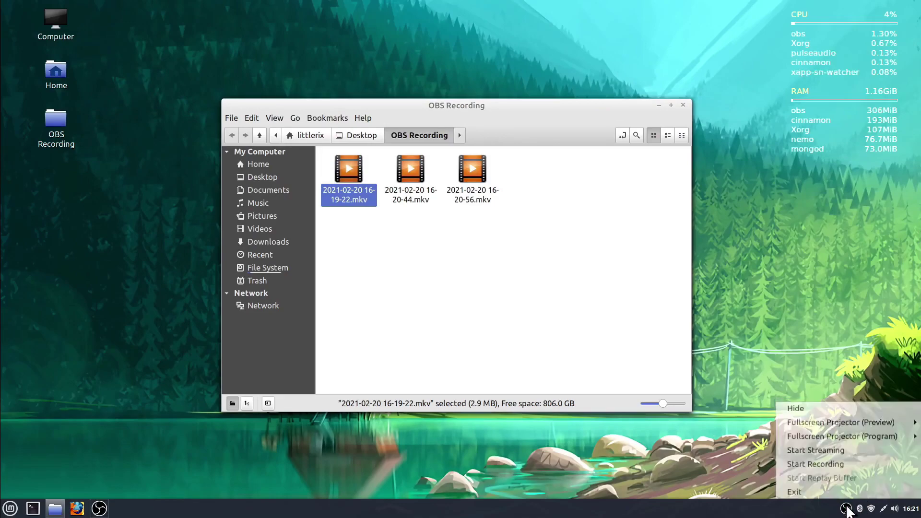
pyautogui.click(822, 461)
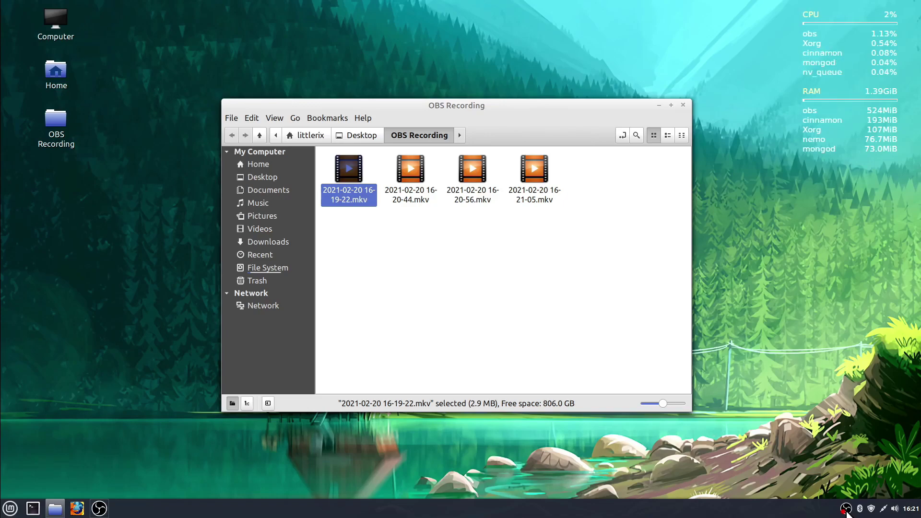
pyautogui.rightClick(846, 509)
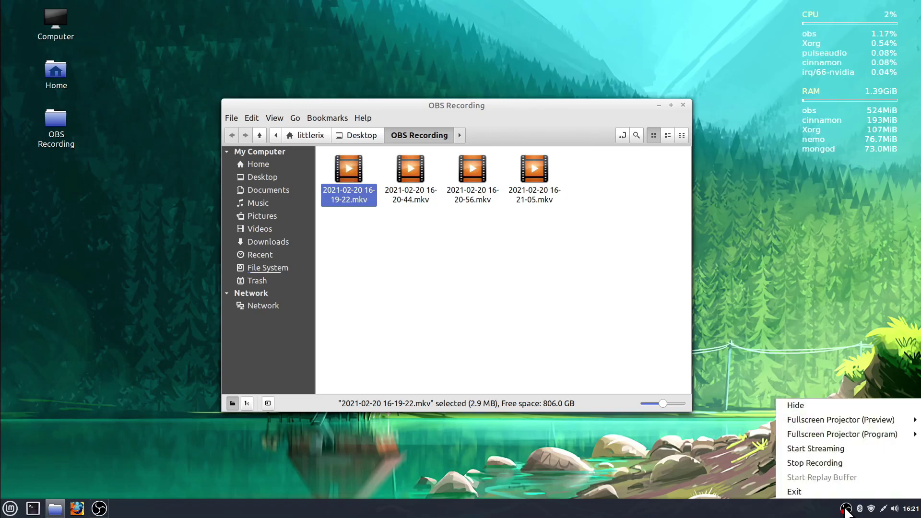
pyautogui.click(821, 462)
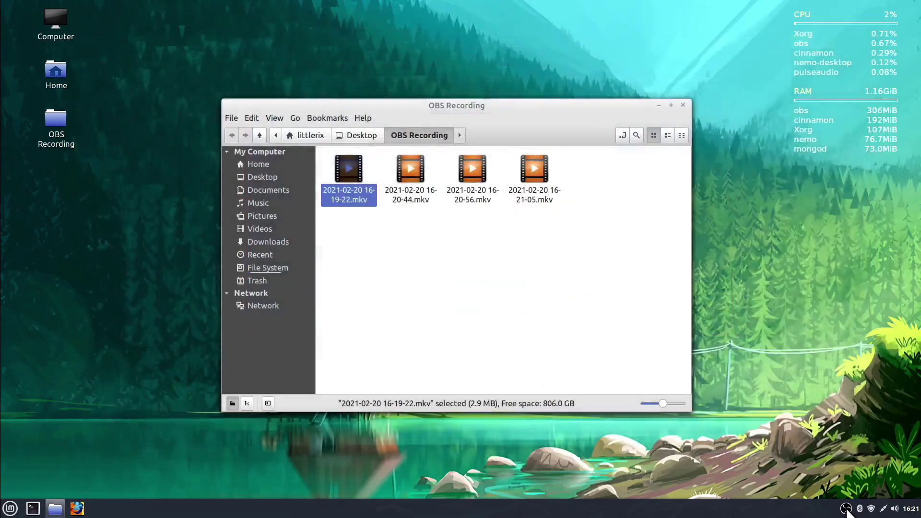
# Step: Quit OBS Studio and relaunch it by searching 'obs' in the Mint menu
pyautogui.click(847, 509)
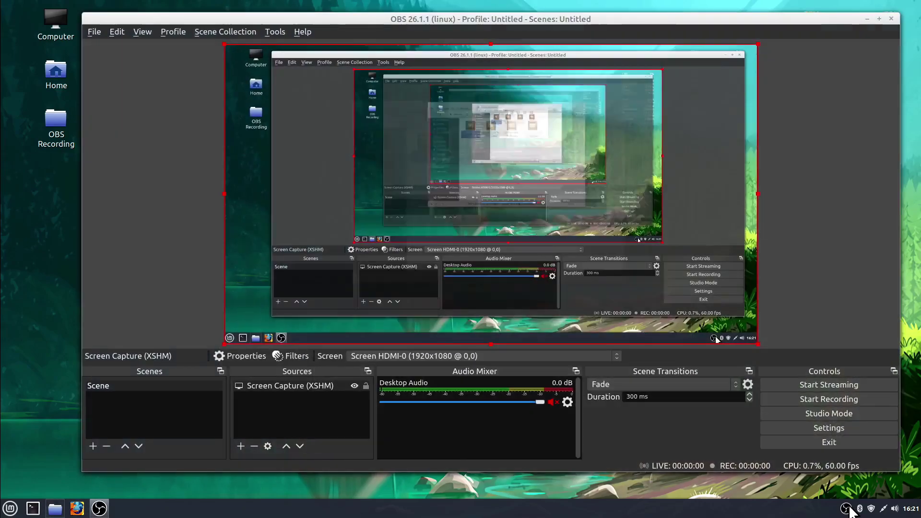
pyautogui.click(891, 18)
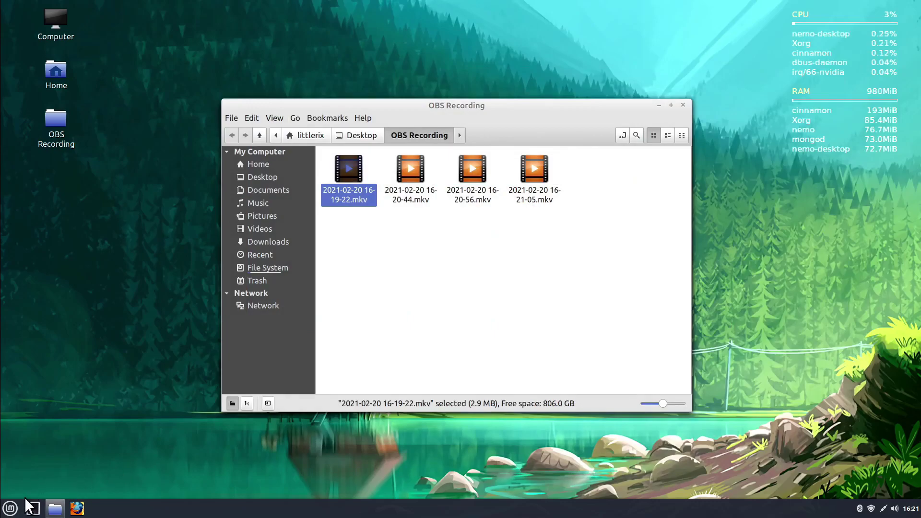
pyautogui.click(11, 508)
pyautogui.write('obs')
pyautogui.press('Return')
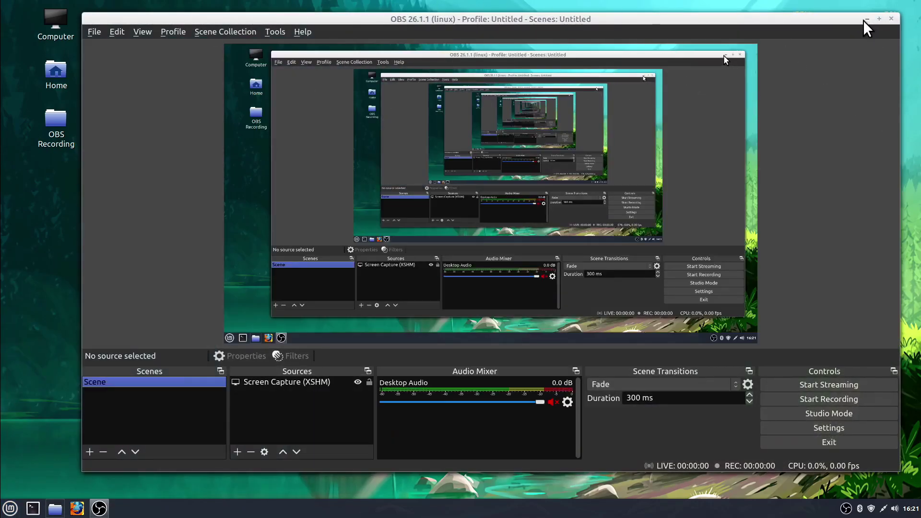
# Step: Hide the OBS window while it keeps running, then restore it with Show from the tray menu
pyautogui.click(890, 19)
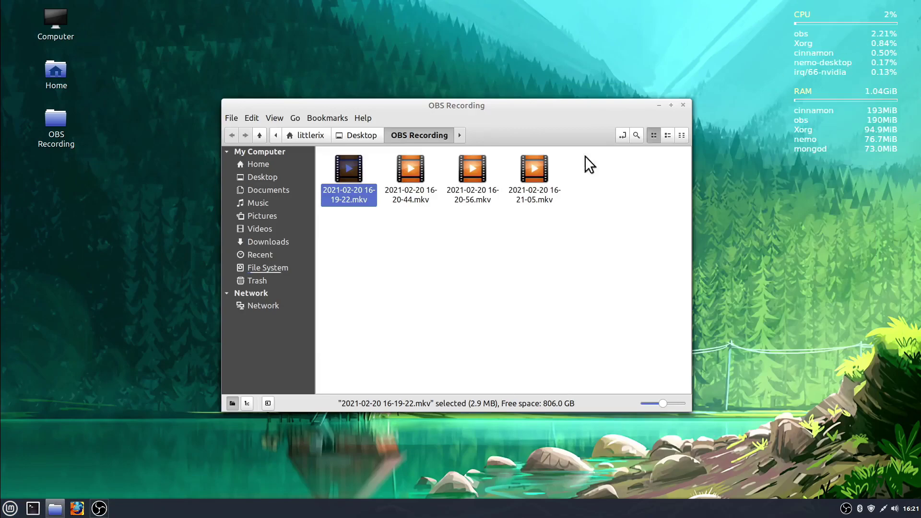
pyautogui.click(846, 509)
pyautogui.rightClick(846, 509)
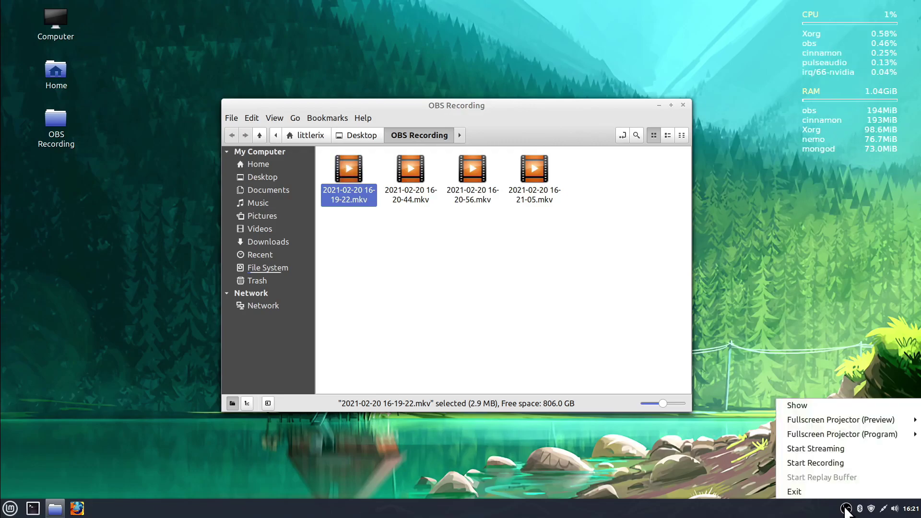
pyautogui.click(797, 405)
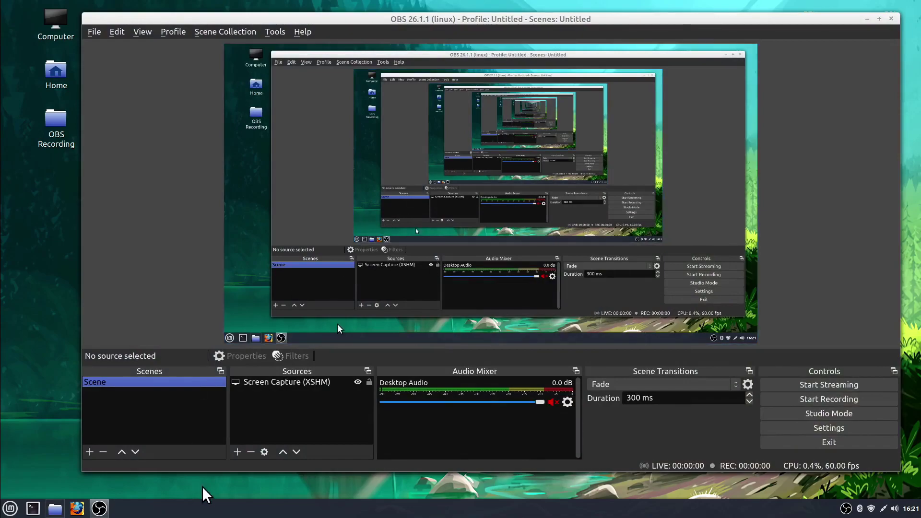